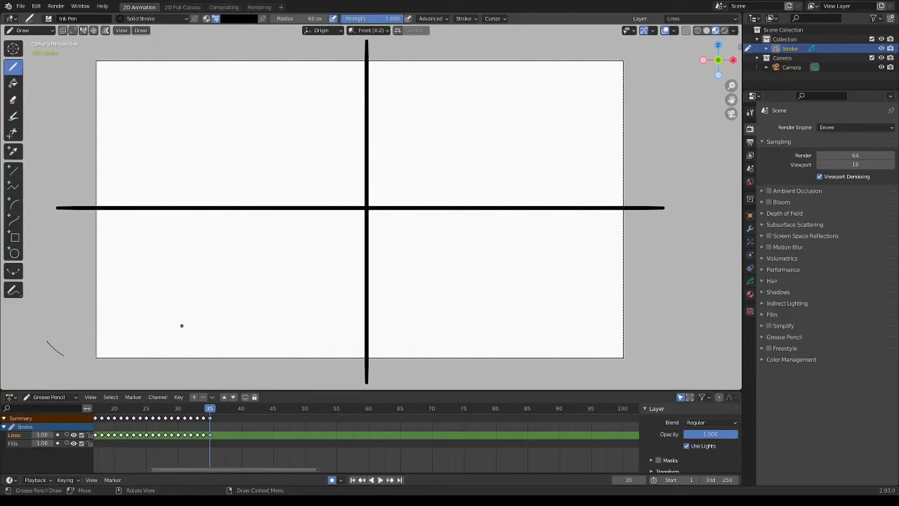
Step: Sketch the head outline, hair edge, shoulders and arms in the upper-left panel
drag(63, 276, 62, 304)
drag(197, 56, 183, 67)
drag(179, 98, 178, 114)
drag(170, 161, 164, 179)
drag(279, 58, 282, 70)
drag(291, 81, 345, 172)
mouse_move(208, 82)
mouse_down()
mouse_move(243, 139)
mouse_move(271, 111)
mouse_up()
mouse_move(219, 135)
mouse_down()
mouse_move(205, 128)
mouse_move(193, 160)
mouse_up()
drag(283, 110, 309, 165)
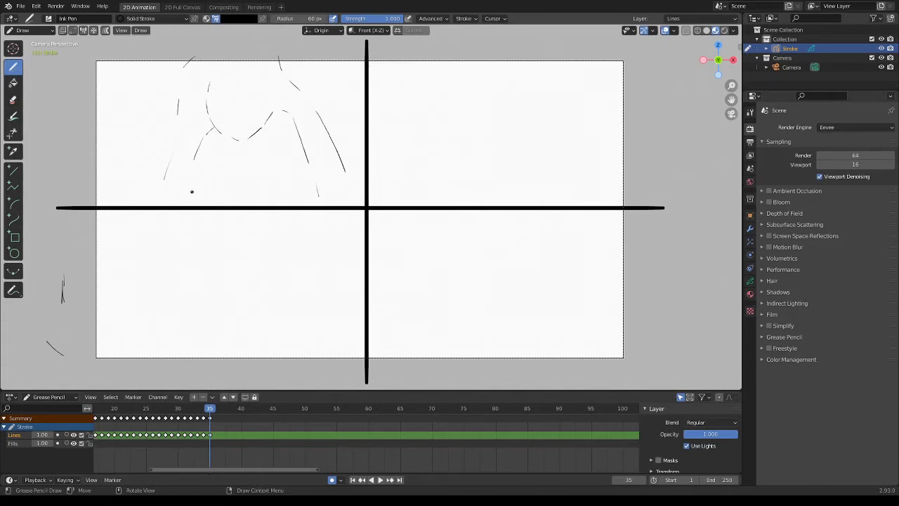
mouse_move(183, 198)
mouse_down()
mouse_move(190, 186)
mouse_move(209, 195)
mouse_move(199, 203)
mouse_up()
mouse_move(270, 173)
mouse_down()
mouse_move(255, 174)
mouse_move(266, 195)
mouse_move(271, 175)
mouse_move(286, 195)
mouse_up()
Step: Add an eye line, redrawn after an undo, then extend the head's right side and add hand strokes
drag(230, 130, 241, 126)
key(ctrl+z)
mouse_move(241, 128)
mouse_down()
mouse_move(214, 137)
mouse_move(243, 131)
mouse_move(251, 145)
mouse_move(241, 163)
mouse_move(226, 167)
mouse_up()
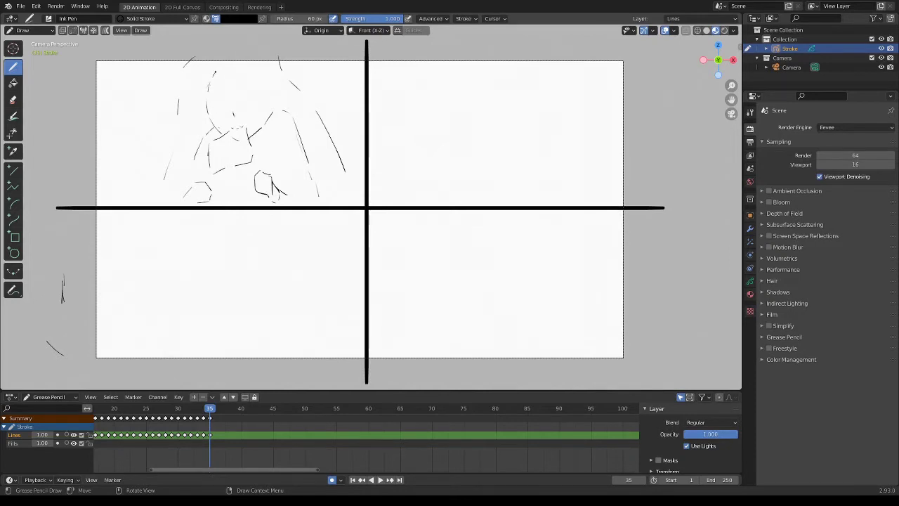
mouse_move(244, 65)
mouse_down()
mouse_move(268, 83)
mouse_move(270, 98)
mouse_up()
drag(186, 177, 179, 194)
drag(275, 185, 299, 196)
drag(274, 181, 303, 165)
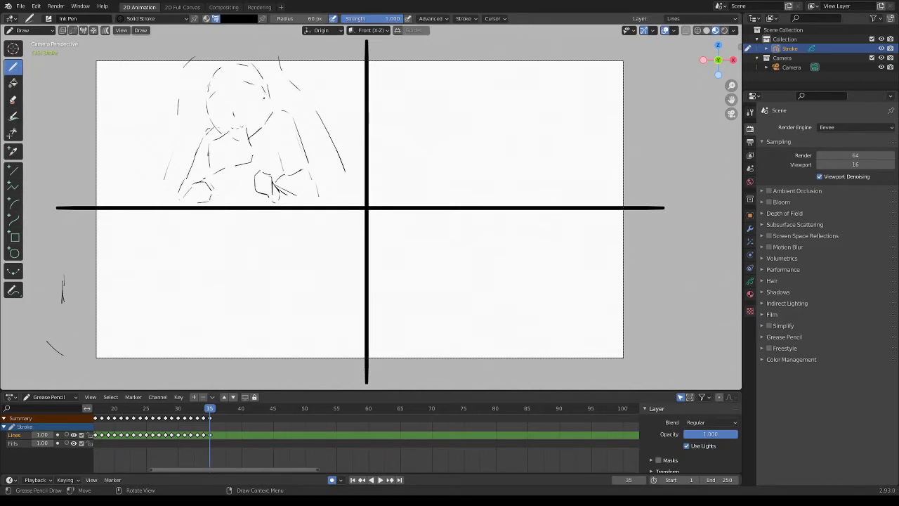
drag(266, 100, 270, 115)
Step: Add a line on the head's left side, fingers near the chin, and a curve at the lower left
drag(203, 108, 202, 121)
drag(215, 149, 233, 152)
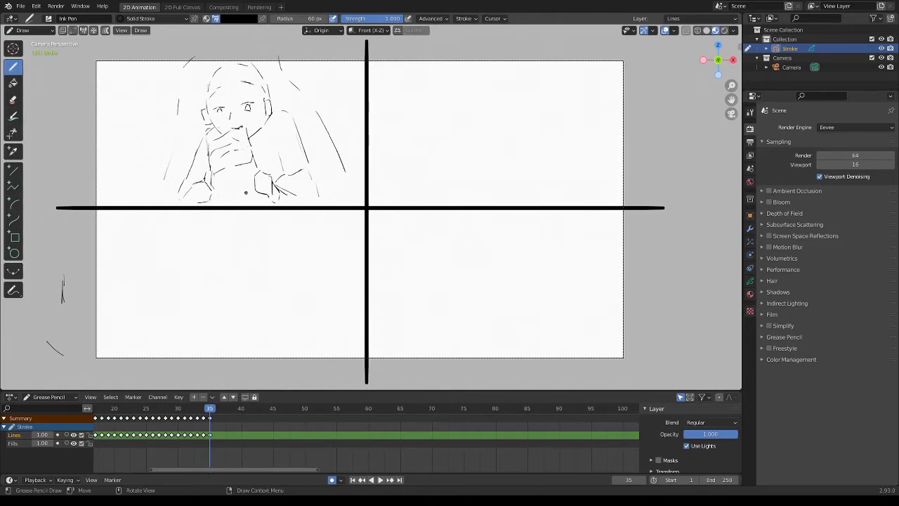
drag(216, 197, 170, 205)
Step: Rough out the second figure's head, chin, jaw and neck in the lower-left panel
drag(145, 210, 131, 227)
drag(117, 277, 155, 328)
drag(198, 215, 179, 237)
mouse_move(295, 218)
mouse_down()
mouse_move(314, 272)
mouse_move(292, 296)
mouse_move(319, 355)
mouse_up()
drag(235, 228, 232, 269)
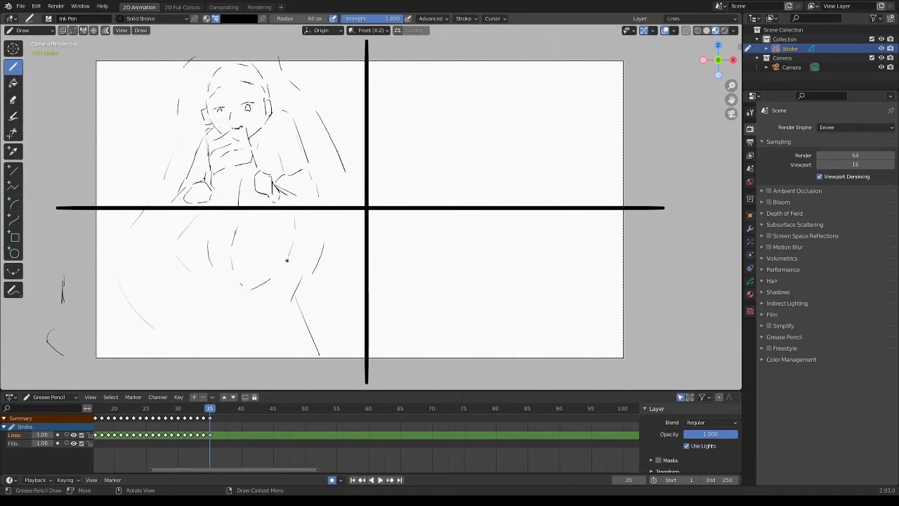
drag(287, 265, 259, 287)
drag(238, 292, 205, 289)
drag(263, 291, 295, 336)
drag(206, 292, 177, 268)
drag(130, 243, 127, 268)
Step: Add hair, face lines, an eye, the left arm and torso lines to the lower-left figure
mouse_move(201, 214)
mouse_down()
mouse_move(184, 227)
mouse_move(146, 227)
mouse_up()
mouse_move(223, 212)
mouse_down()
mouse_move(227, 246)
mouse_move(255, 260)
mouse_move(234, 259)
mouse_up()
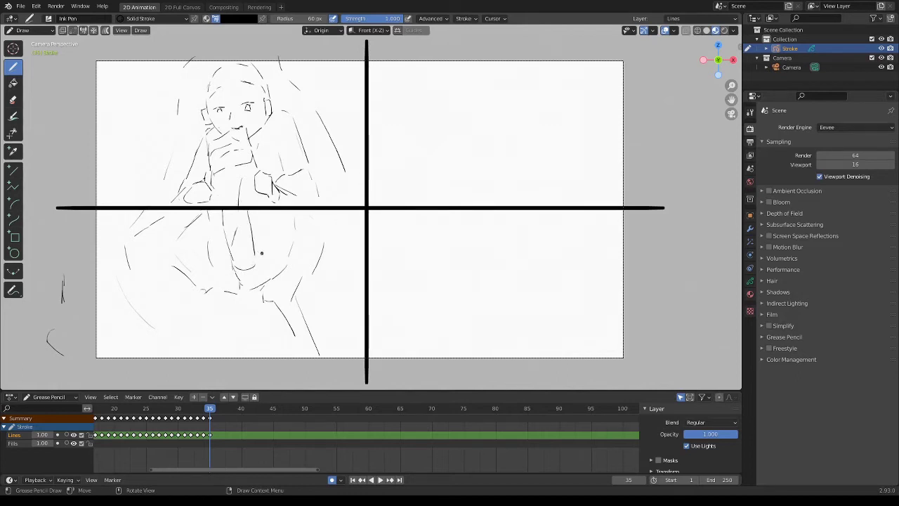
drag(265, 252, 251, 275)
drag(292, 247, 285, 264)
drag(272, 228, 281, 234)
mouse_move(132, 271)
mouse_down()
mouse_move(185, 324)
mouse_move(187, 345)
mouse_up()
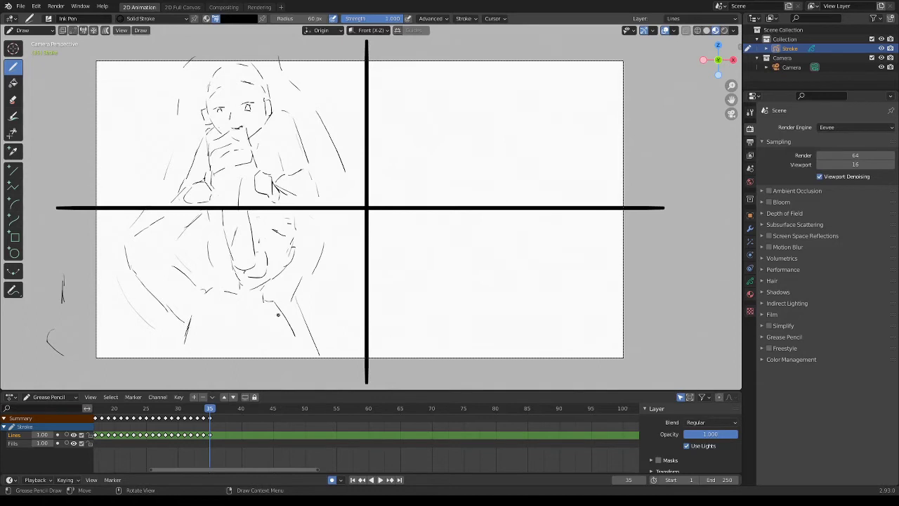
drag(281, 314, 305, 356)
mouse_move(238, 291)
mouse_down()
mouse_move(234, 309)
mouse_move(243, 312)
mouse_up()
drag(187, 320, 198, 360)
drag(203, 288, 215, 290)
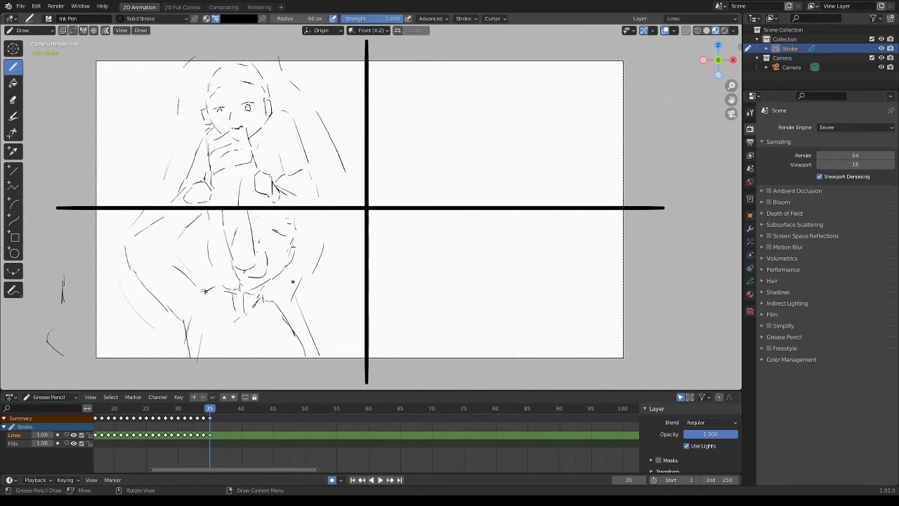
drag(217, 250, 220, 270)
drag(295, 215, 300, 267)
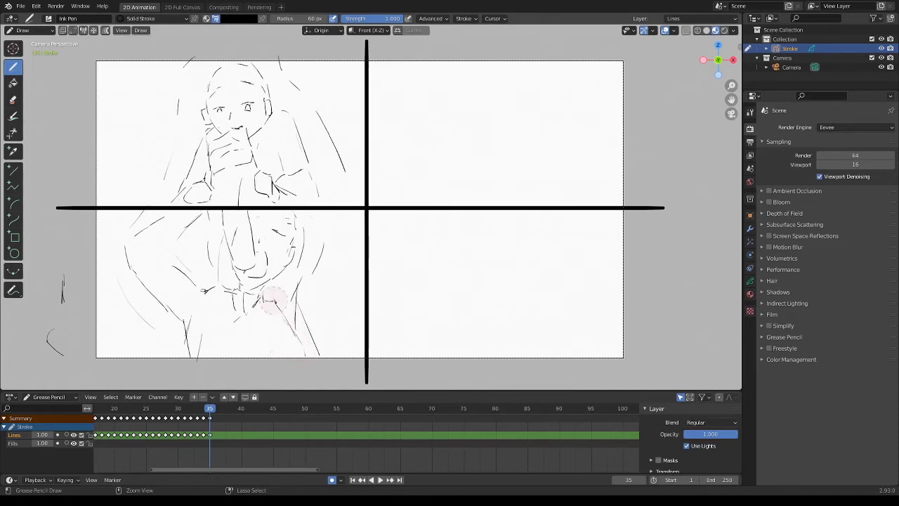
Step: Refine the lower-left figure's arm and hand, erase a stray line, and add eye and chin
mouse_move(267, 301)
mouse_down()
mouse_move(301, 321)
mouse_move(309, 359)
mouse_up()
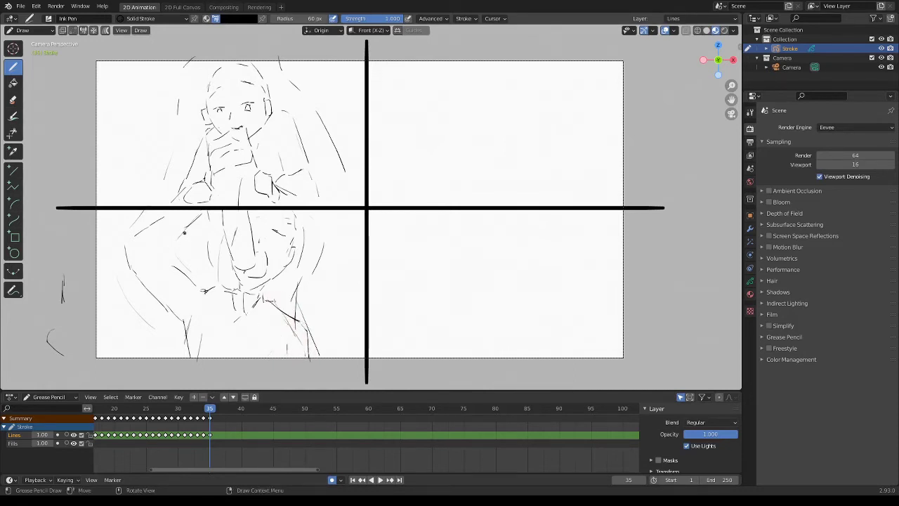
drag(186, 232, 168, 313)
drag(130, 263, 178, 325)
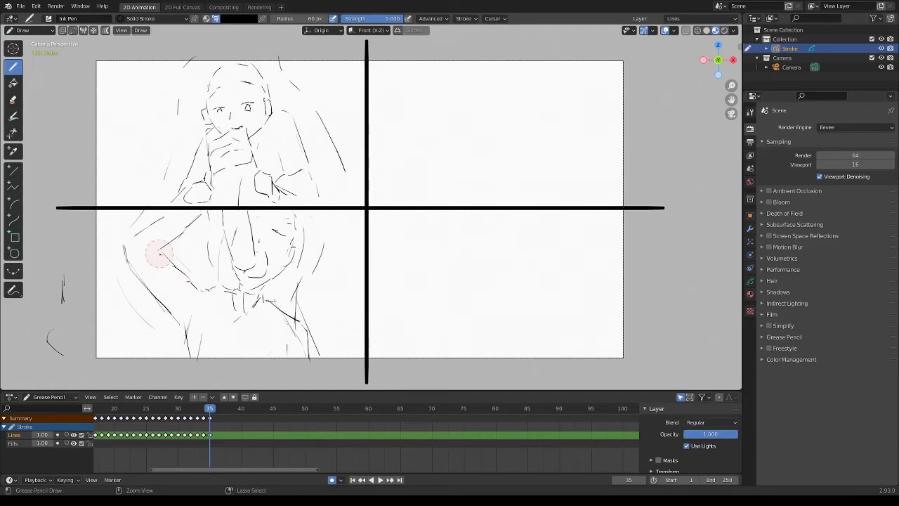
drag(163, 251, 168, 258)
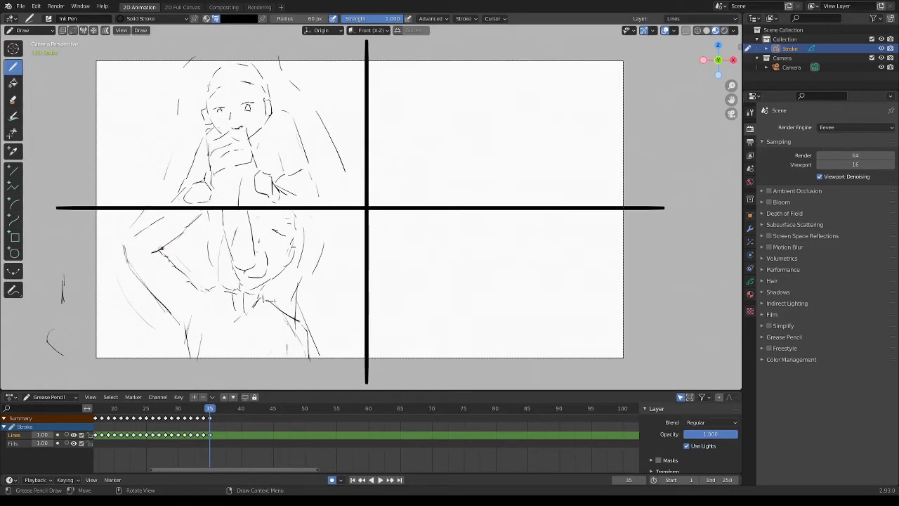
mouse_move(156, 250)
mouse_down()
mouse_move(145, 254)
mouse_move(190, 335)
mouse_up()
ctrl+drag(183, 319, 178, 284)
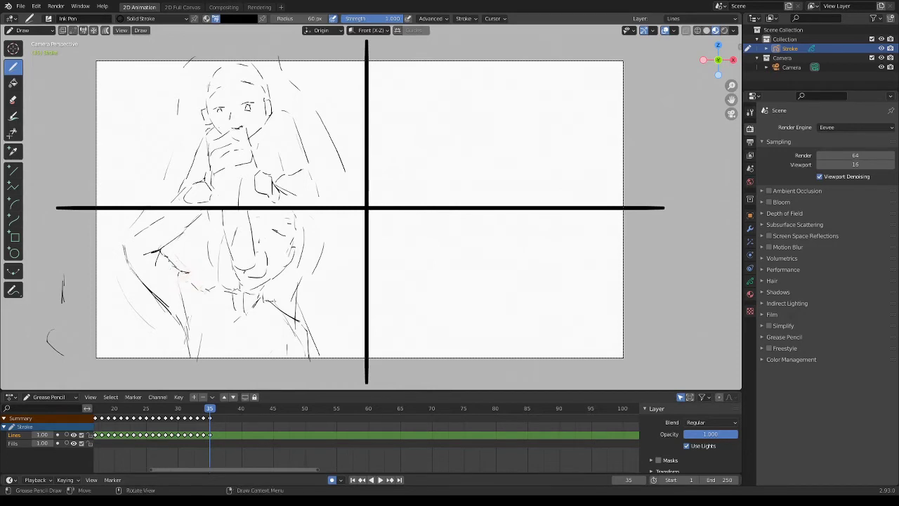
drag(185, 278, 206, 288)
mouse_move(279, 219)
mouse_down()
mouse_move(299, 227)
mouse_move(307, 265)
mouse_up()
drag(256, 260, 266, 261)
Step: Lay down the first head strokes of a new figure in the upper-right panel
drag(702, 276, 693, 298)
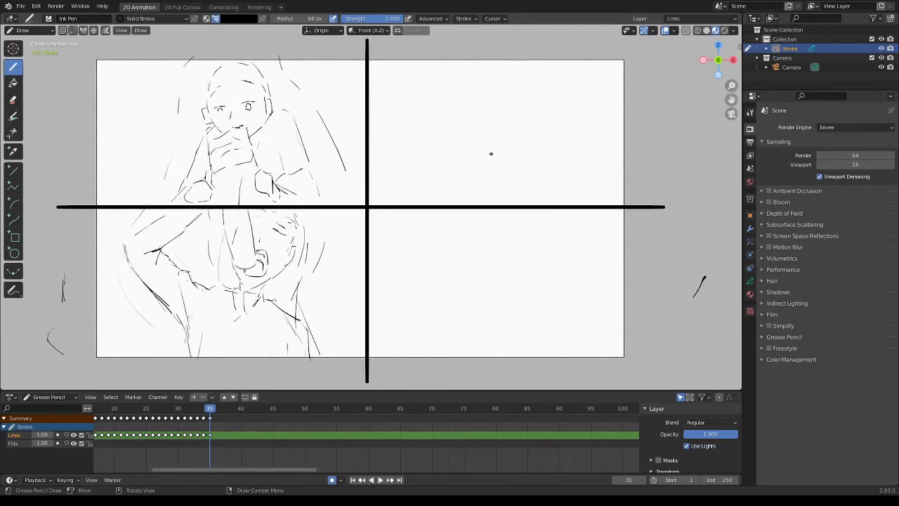
drag(383, 192, 402, 186)
drag(455, 140, 448, 169)
drag(521, 107, 536, 145)
drag(576, 177, 616, 190)
mouse_move(476, 135)
mouse_down()
mouse_move(461, 158)
mouse_move(518, 154)
mouse_up()
Step: Sketch the head arc, ears and ground lines in the top-right panel
drag(476, 176, 513, 184)
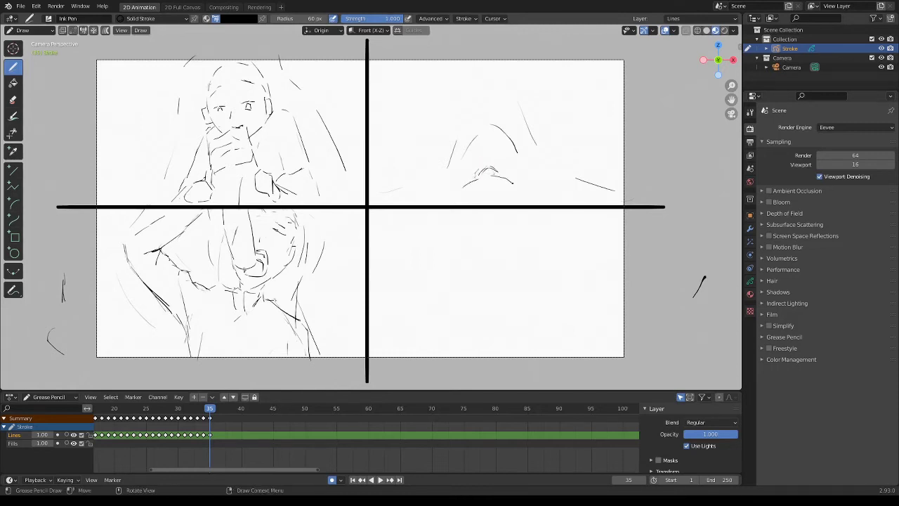
mouse_move(405, 197)
mouse_down()
mouse_move(423, 187)
mouse_move(458, 192)
mouse_up()
drag(521, 185, 549, 180)
drag(559, 180, 578, 196)
drag(516, 150, 517, 169)
drag(460, 155, 453, 163)
drag(457, 153, 462, 169)
drag(520, 152, 521, 169)
Step: Draw long sweeping hair arcs above and left of the head, undoing one bad stroke
mouse_move(482, 127)
mouse_down()
mouse_move(501, 127)
mouse_move(497, 120)
mouse_move(538, 80)
mouse_up()
key(ctrl+z)
mouse_move(487, 118)
mouse_down()
mouse_move(548, 89)
mouse_move(569, 111)
mouse_move(552, 209)
mouse_up()
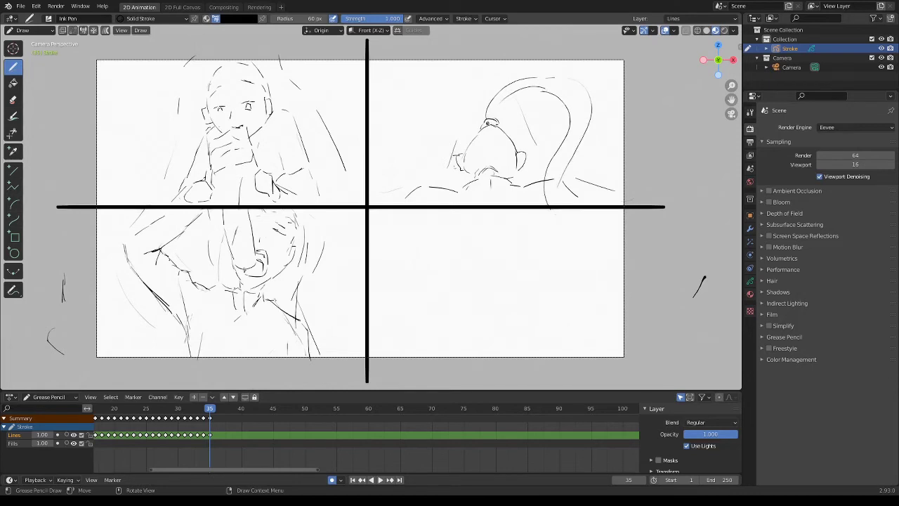
drag(485, 123, 503, 113)
drag(505, 77, 418, 176)
mouse_move(485, 92)
mouse_down()
mouse_move(467, 100)
mouse_move(491, 121)
mouse_up()
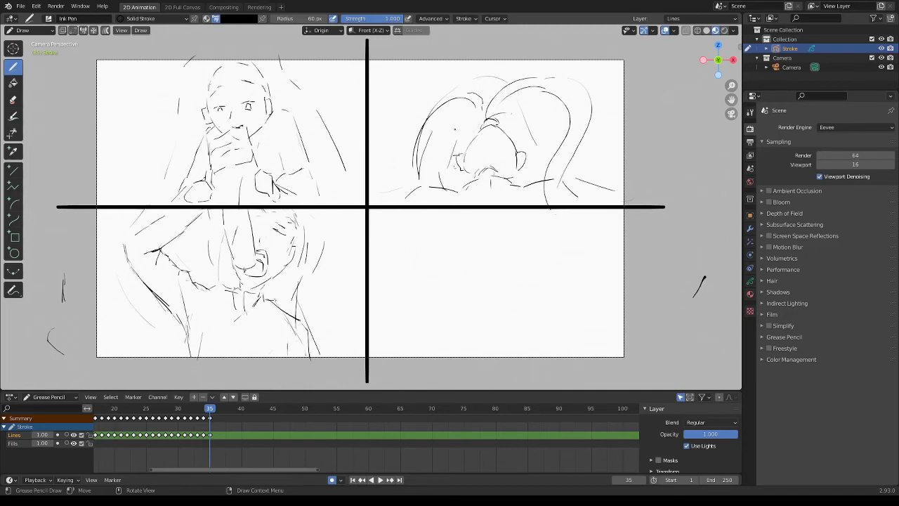
drag(431, 129, 482, 201)
drag(437, 167, 477, 202)
drag(451, 121, 429, 144)
mouse_move(466, 117)
mouse_down()
mouse_move(451, 120)
mouse_move(491, 113)
mouse_move(483, 114)
mouse_move(485, 94)
mouse_up()
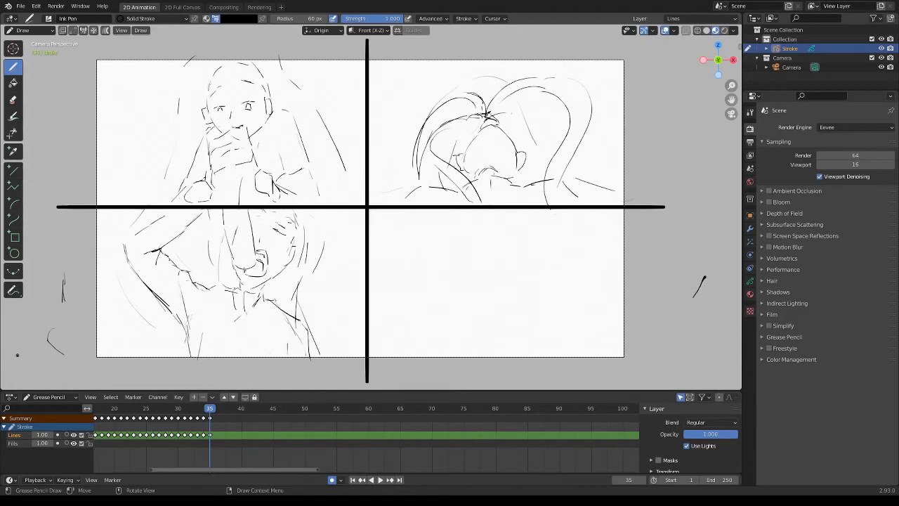
Step: Lay down the figure's outline strokes in the lower-right panel, erasing two short marks
drag(708, 268, 692, 319)
drag(460, 210, 457, 224)
drag(453, 274, 450, 279)
drag(438, 315, 432, 338)
drag(534, 211, 536, 222)
mouse_move(531, 253)
mouse_down()
mouse_move(526, 267)
mouse_move(544, 294)
mouse_up()
drag(556, 317, 566, 347)
drag(473, 223, 471, 256)
mouse_move(469, 224)
ctrl+mouse_down()
mouse_move(470, 251)
mouse_move(470, 242)
ctrl+mouse_up()
mouse_move(479, 273)
mouse_down()
mouse_move(493, 299)
mouse_move(471, 296)
mouse_move(466, 314)
mouse_up()
Step: Add face, eye, mouth and chin strokes, stopping playback back at frame 35
drag(660, 304, 670, 300)
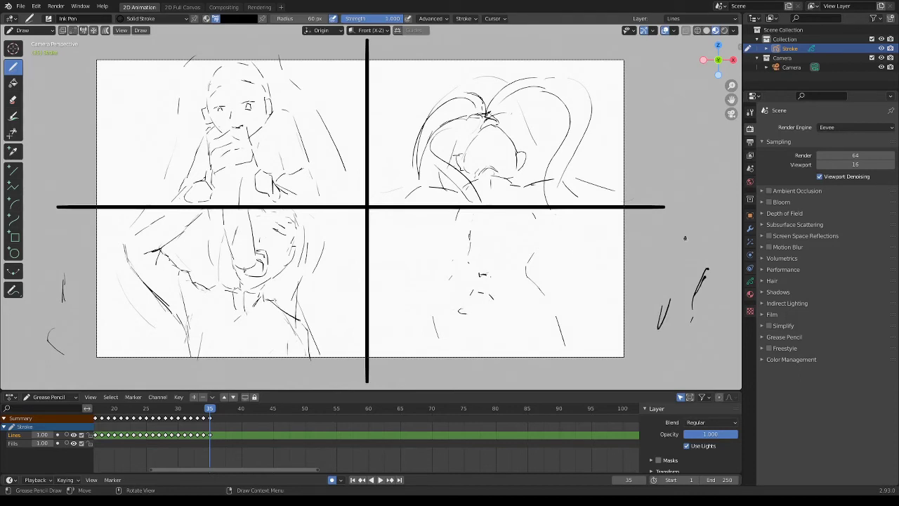
mouse_move(475, 290)
mouse_down()
mouse_move(464, 305)
mouse_move(475, 316)
mouse_move(496, 309)
mouse_up()
mouse_move(498, 314)
mouse_down()
mouse_move(505, 319)
mouse_move(476, 317)
mouse_move(510, 344)
mouse_up()
drag(486, 274, 489, 277)
drag(479, 274, 444, 305)
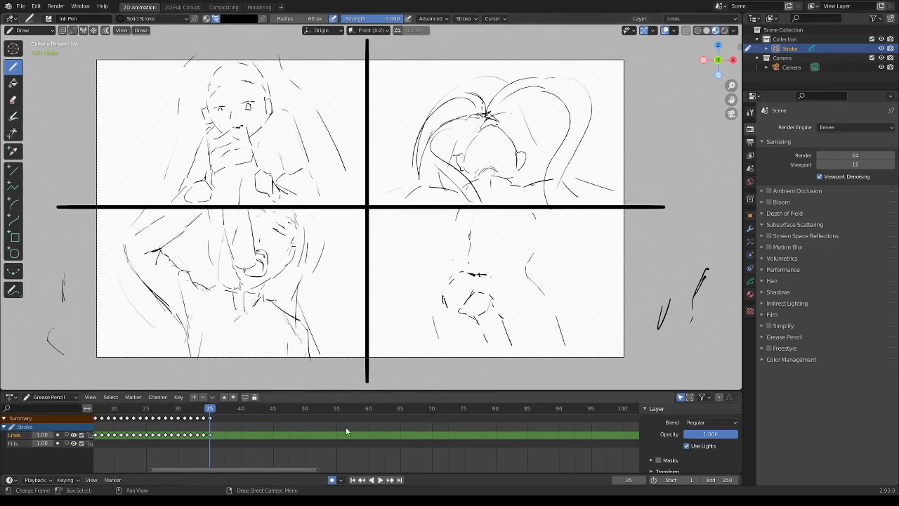
key(space)
key(space)
key(Left)
drag(72, 346, 79, 367)
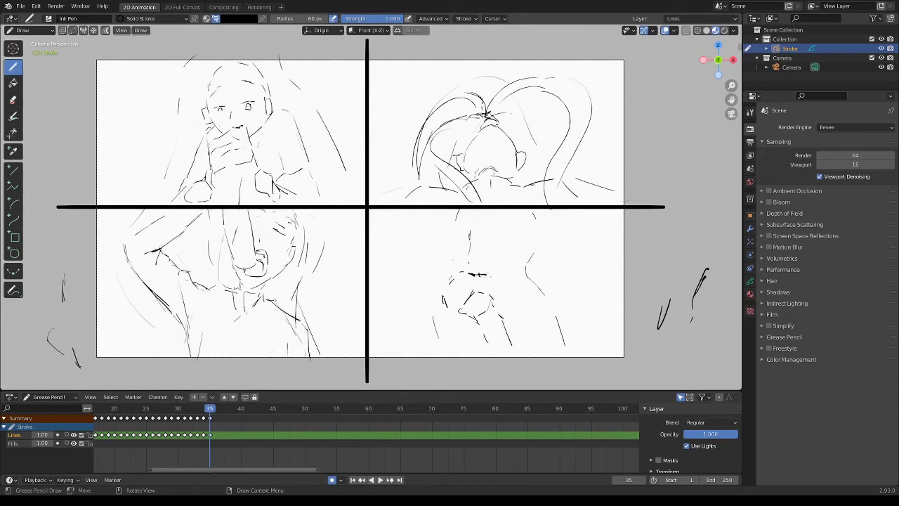
drag(658, 271, 653, 289)
mouse_move(482, 273)
mouse_down()
mouse_move(483, 293)
mouse_move(444, 312)
mouse_move(472, 319)
mouse_move(466, 328)
mouse_move(458, 325)
mouse_move(481, 289)
mouse_move(458, 276)
mouse_move(460, 286)
mouse_move(439, 295)
mouse_move(438, 330)
mouse_move(449, 329)
mouse_move(464, 352)
mouse_move(453, 352)
mouse_up()
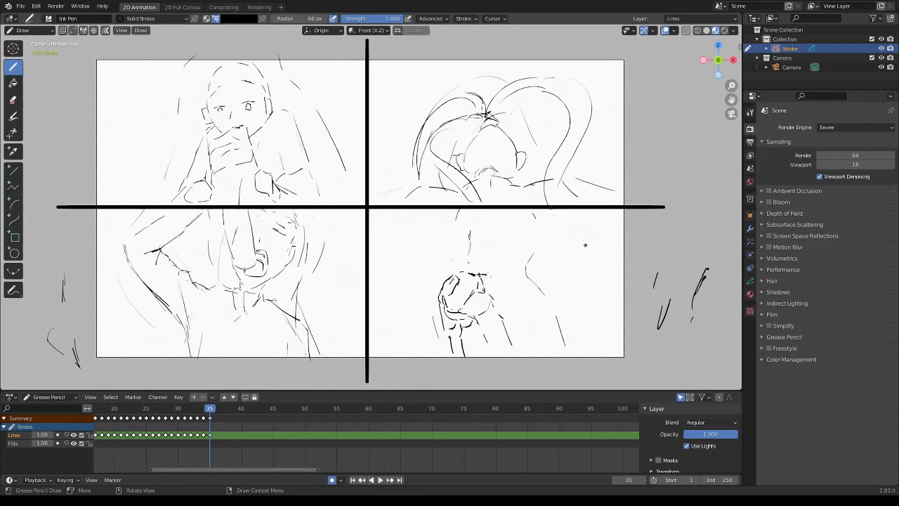
Step: Redo the strokes below the fist and add hand details in the lower-right panel
key(ctrl+z)
key(ctrl+z)
mouse_move(450, 335)
mouse_down()
mouse_move(454, 355)
mouse_move(494, 354)
mouse_up()
key(ctrl+z)
key(ctrl+z)
drag(484, 336, 490, 346)
drag(500, 316, 491, 303)
mouse_move(463, 312)
mouse_down()
mouse_move(476, 318)
mouse_move(469, 307)
mouse_move(480, 310)
mouse_move(480, 299)
mouse_move(488, 307)
mouse_up()
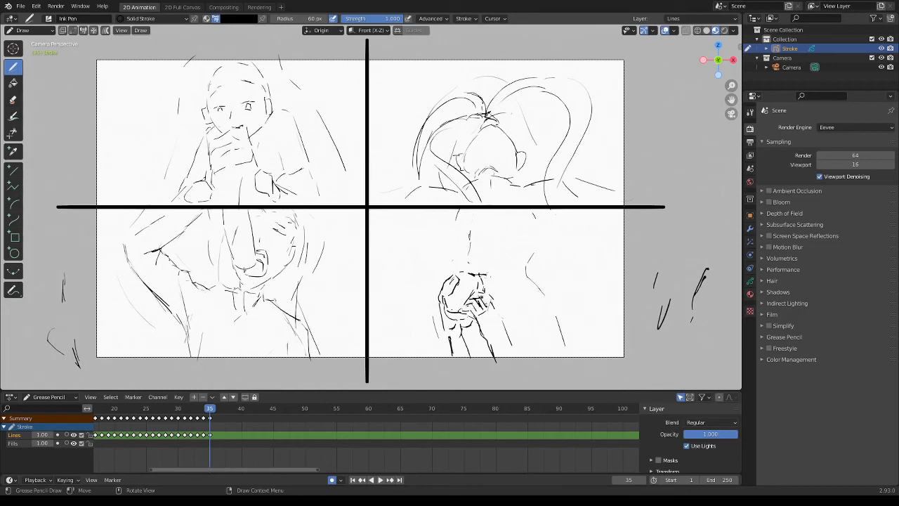
drag(448, 283, 455, 288)
Step: Sketch the bottom-right figure's neck, chest, shoulders and a darker head outline
drag(471, 254, 469, 265)
drag(476, 226, 472, 237)
drag(517, 214, 528, 223)
drag(533, 259, 529, 271)
mouse_move(492, 291)
mouse_down()
mouse_move(502, 282)
mouse_move(489, 274)
mouse_move(489, 287)
mouse_move(544, 284)
mouse_move(555, 292)
mouse_move(567, 337)
mouse_up()
drag(572, 346, 577, 361)
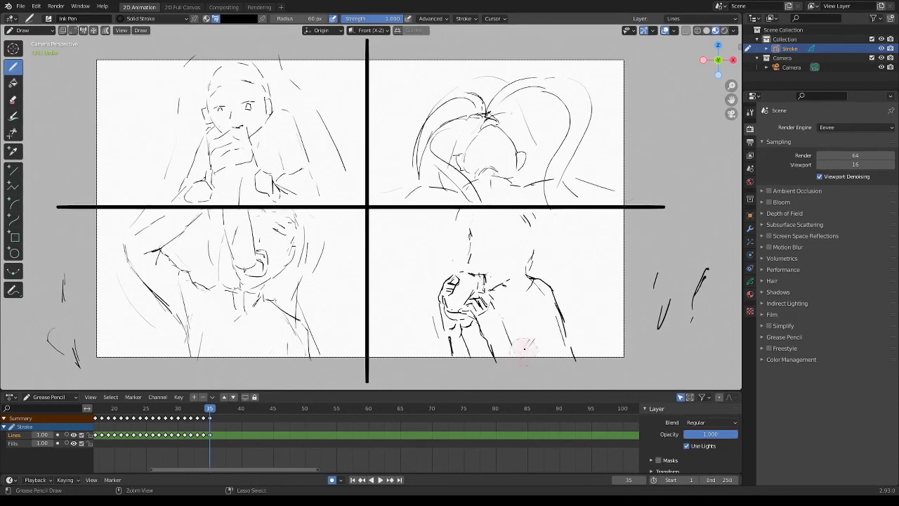
drag(542, 338, 531, 357)
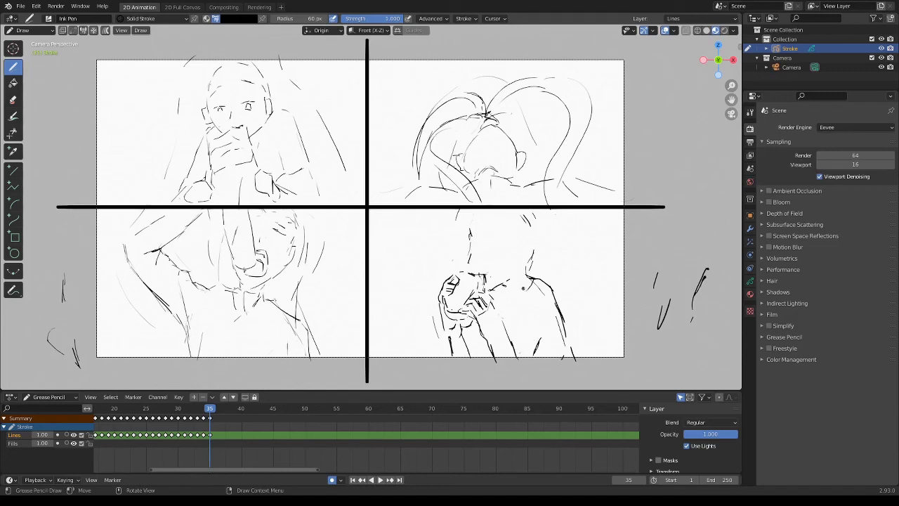
mouse_move(524, 294)
mouse_down()
mouse_move(508, 311)
mouse_move(503, 305)
mouse_move(508, 310)
mouse_up()
mouse_move(472, 222)
mouse_down()
mouse_move(474, 232)
mouse_move(479, 218)
mouse_move(472, 229)
mouse_move(523, 215)
mouse_move(534, 253)
mouse_up()
mouse_move(491, 209)
mouse_down()
mouse_move(471, 229)
mouse_move(511, 209)
mouse_up()
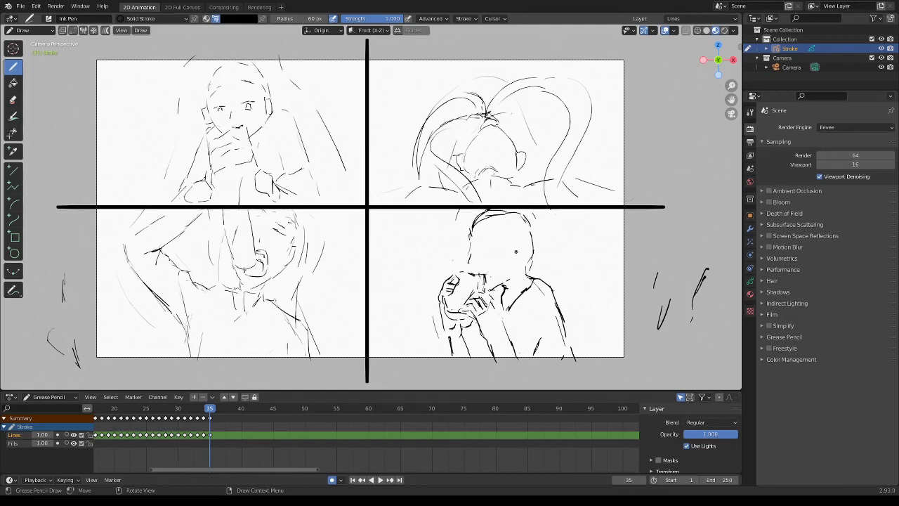
Step: Add an ear, a closed-eye line with an eye dot, and hair strokes to the lower-right head
drag(524, 240, 523, 264)
drag(478, 241, 492, 240)
click(484, 251)
drag(485, 251, 490, 257)
drag(583, 248, 583, 253)
drag(642, 271, 645, 306)
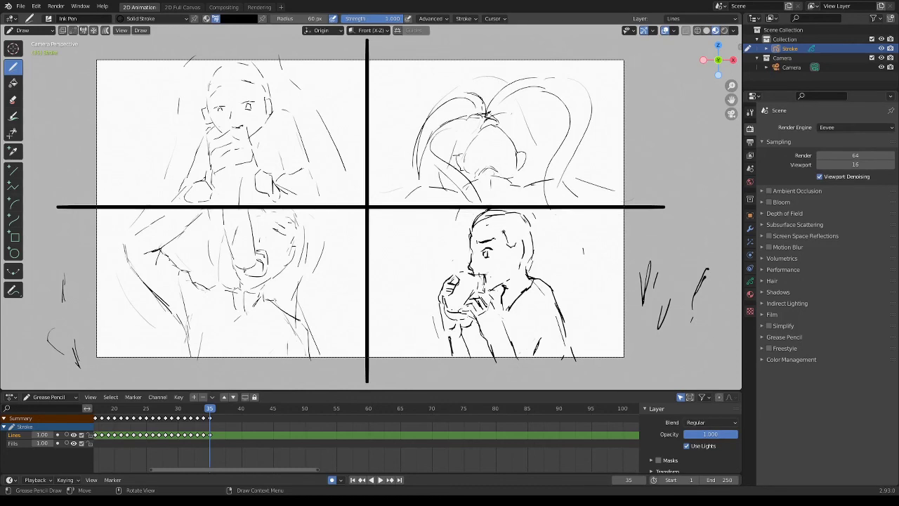
drag(472, 225, 488, 237)
drag(475, 224, 490, 239)
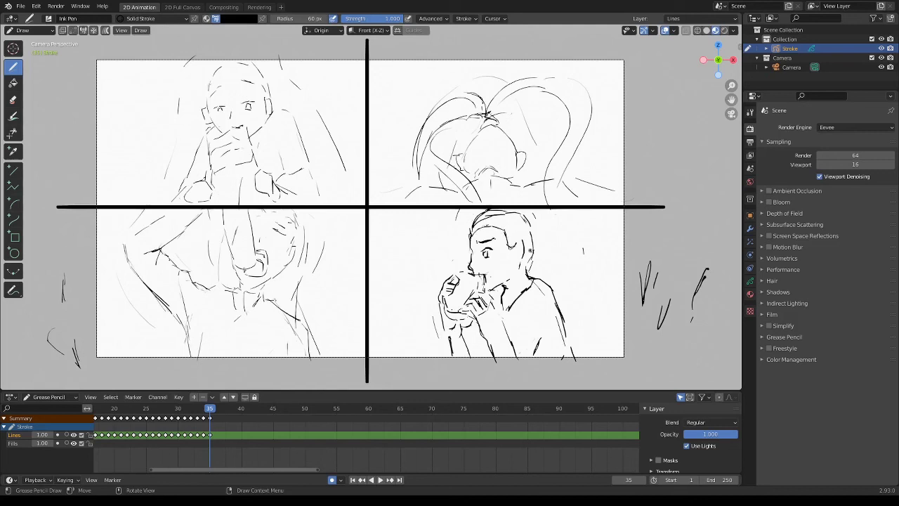